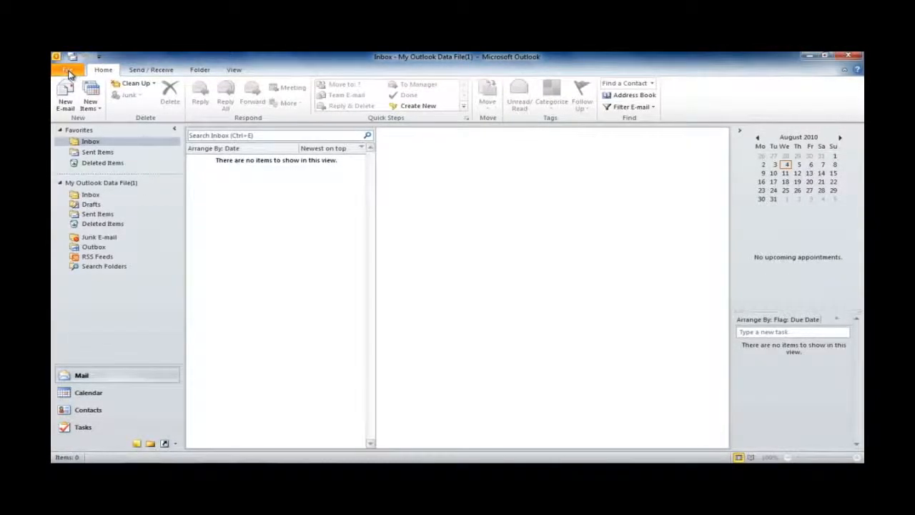
Start adding a new e-mail account from the File tab's Info page
left_click(70, 72)
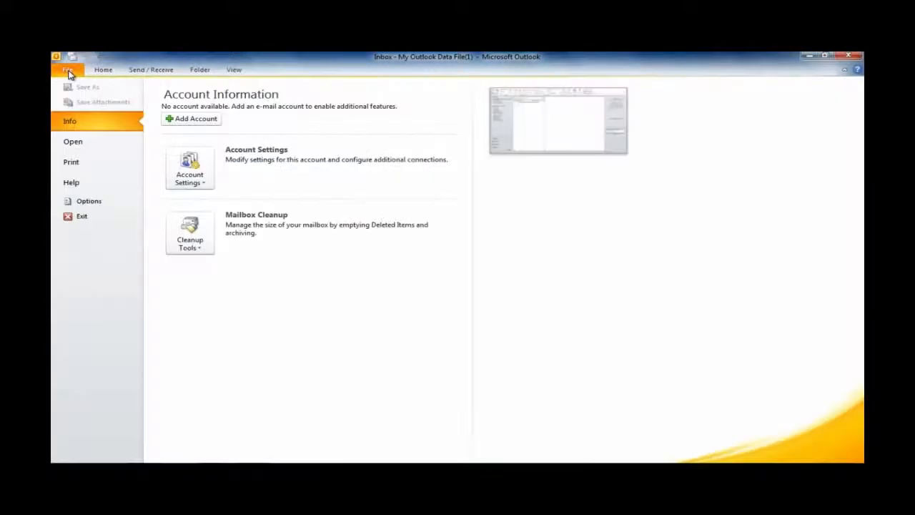
left_click(188, 122)
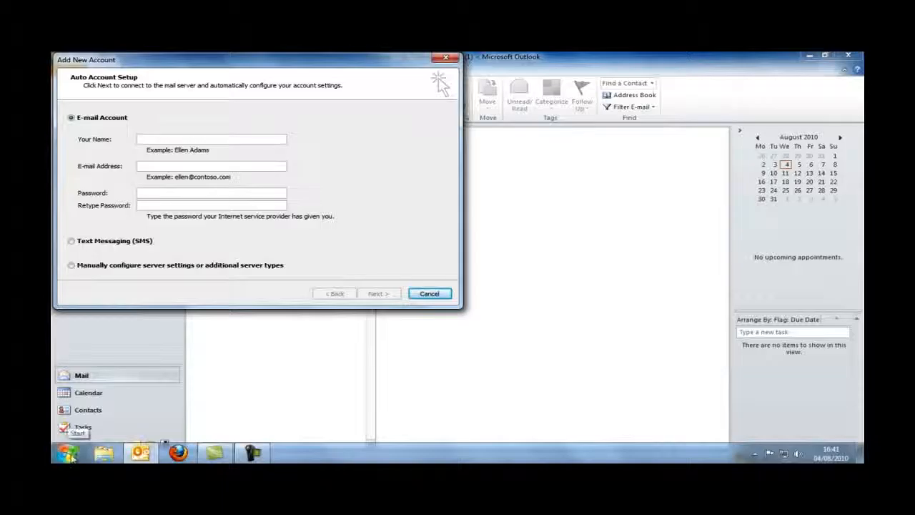
left_click(68, 453)
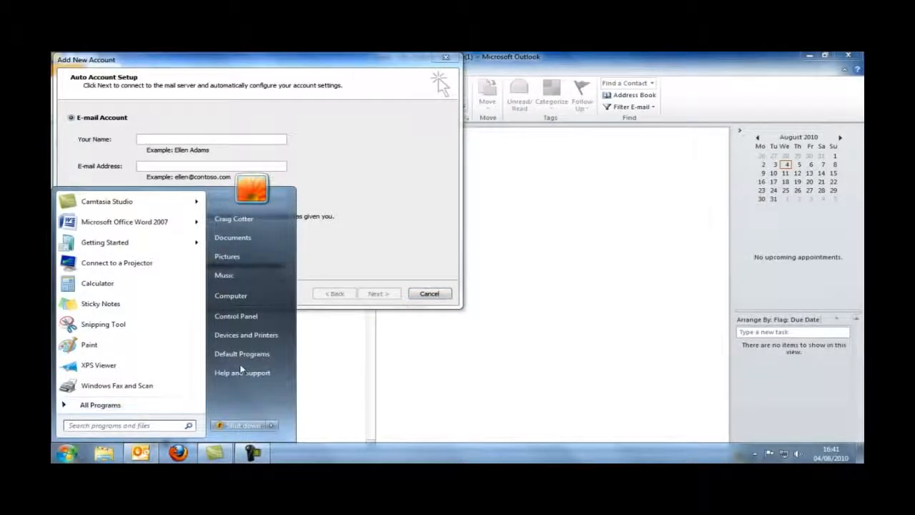
left_click(245, 318)
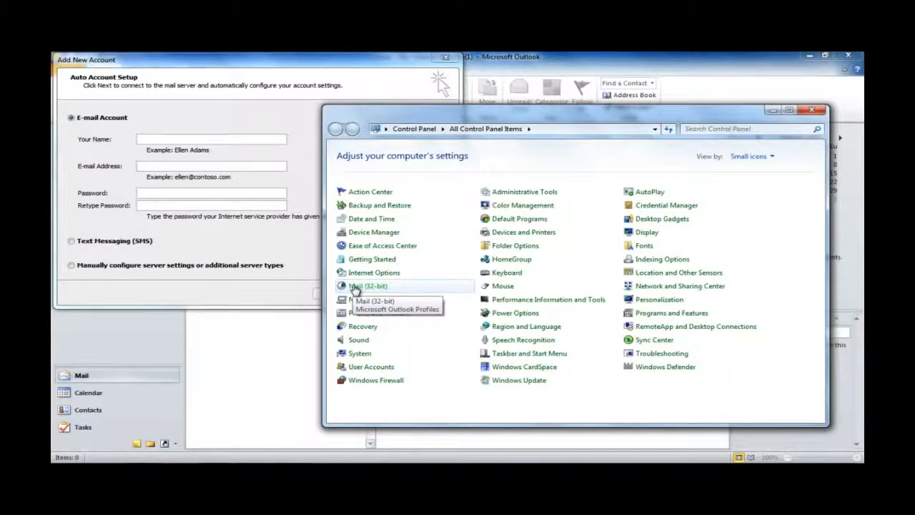
left_click(354, 287)
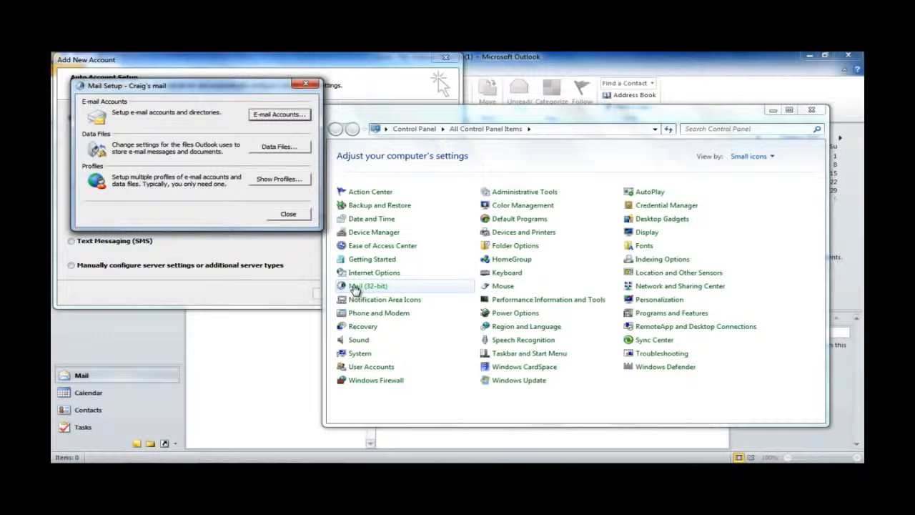
left_click(265, 118)
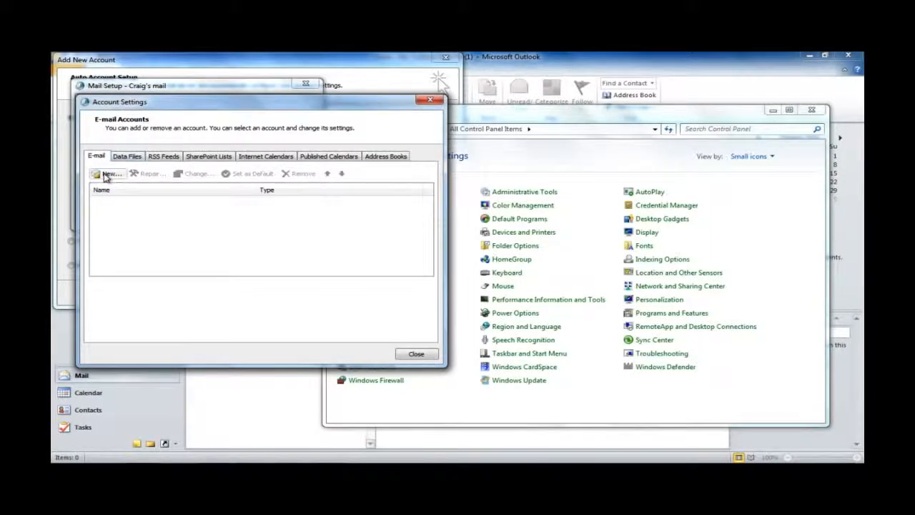
left_click(106, 175)
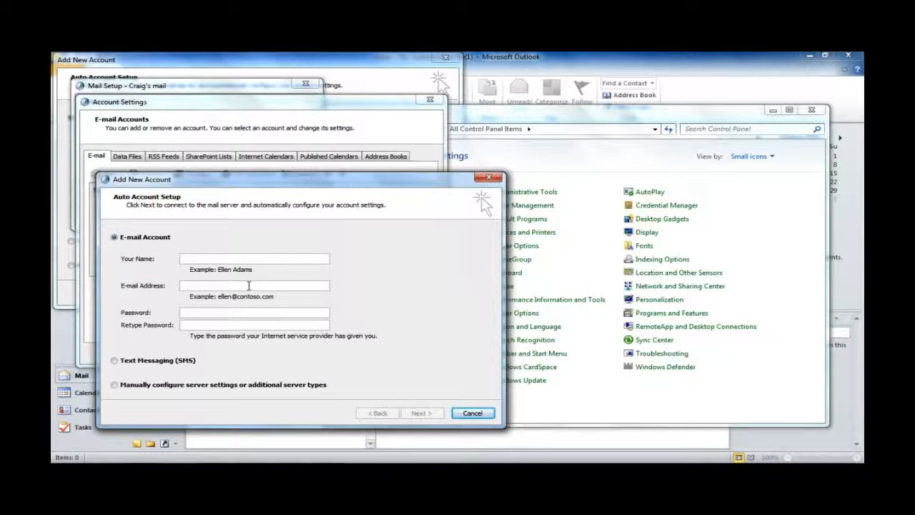
left_click(488, 177)
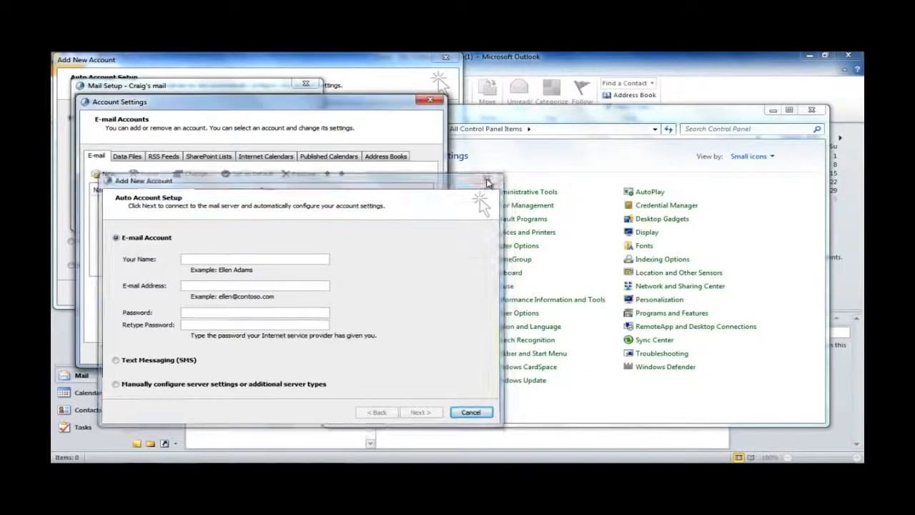
left_click(428, 100)
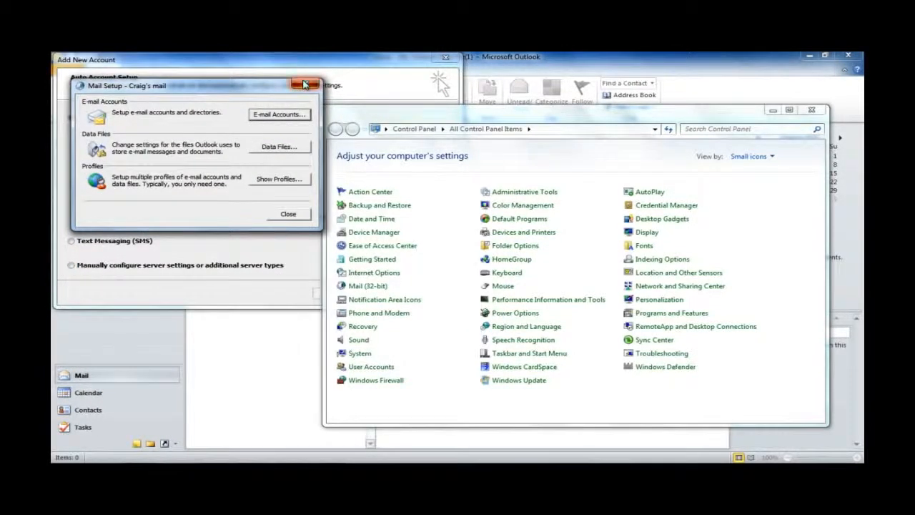
left_click(306, 84)
left_click(127, 294)
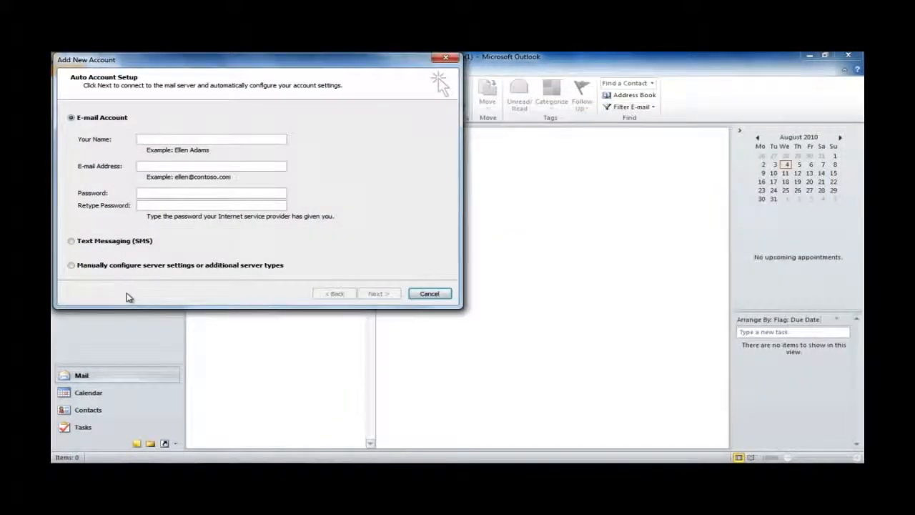
Choose manual server configuration with Internet E-mail as the service type
left_click(73, 265)
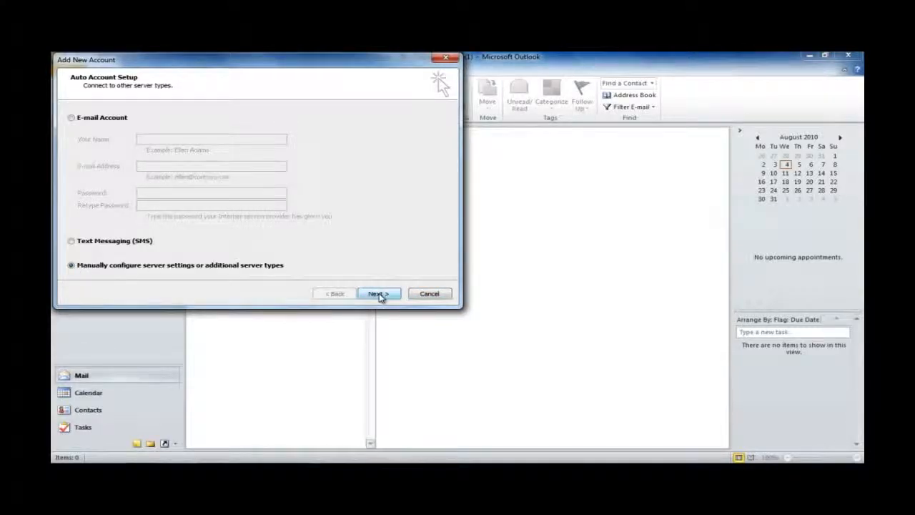
left_click(378, 294)
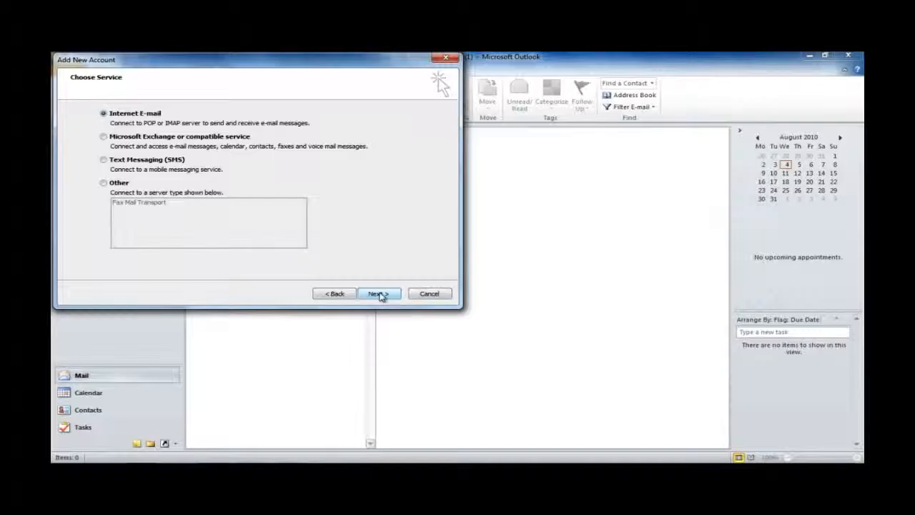
left_click(379, 294)
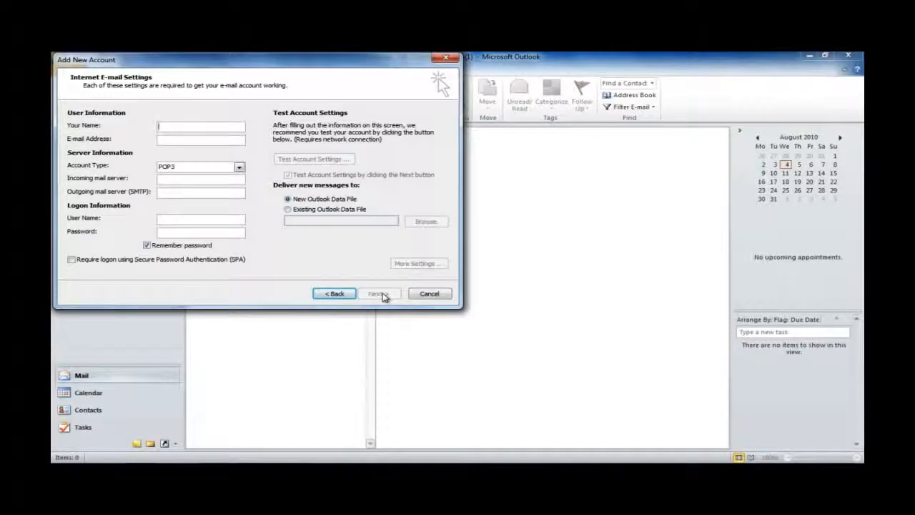
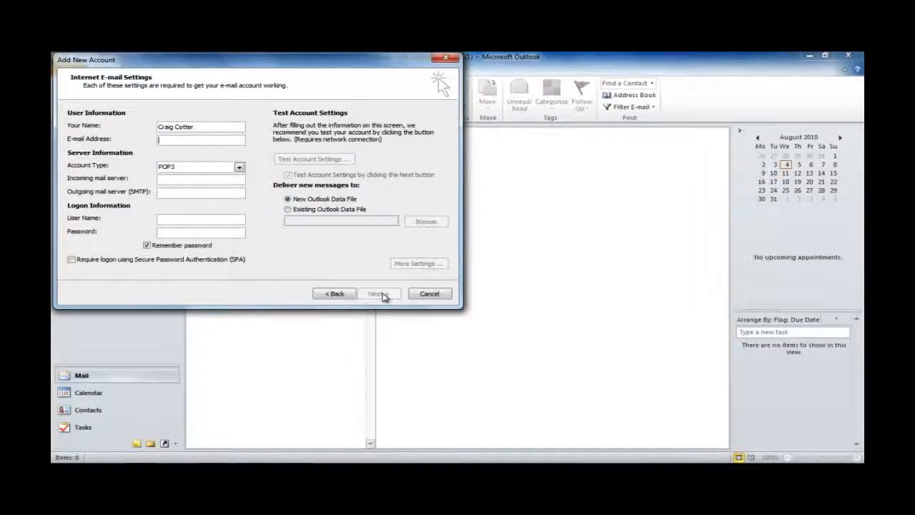
Enter the user's full name and e-mail address in the Internet E-mail Settings form
left_click(203, 172)
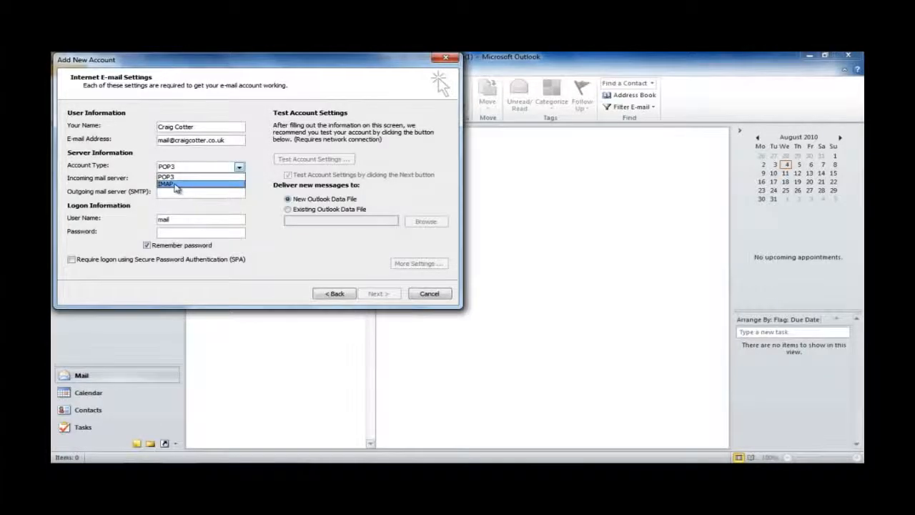
Set the account type to IMAP and enter the account's mail server as incoming and outgoing server
left_click(173, 185)
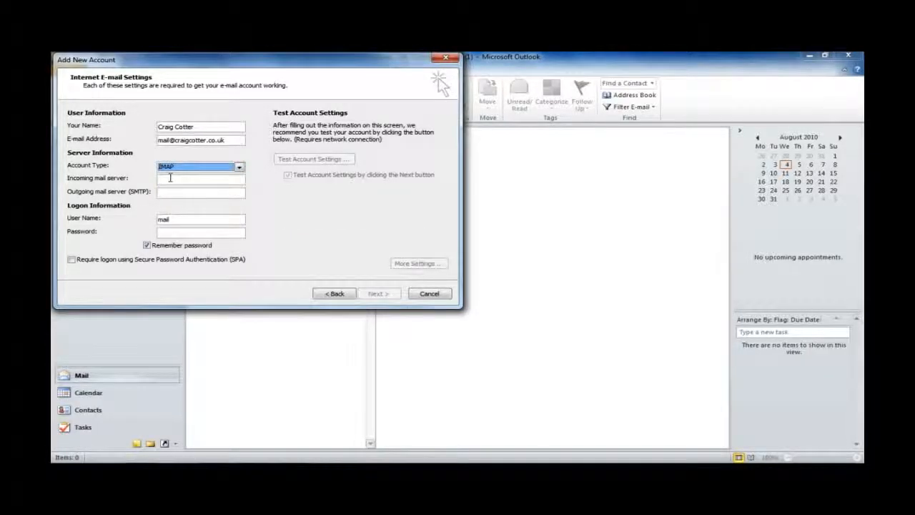
left_click(169, 178)
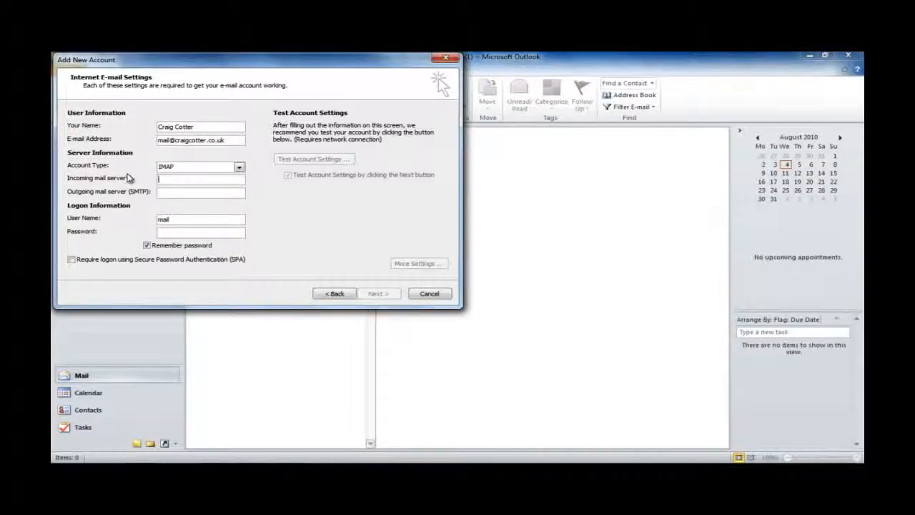
key("Tab")
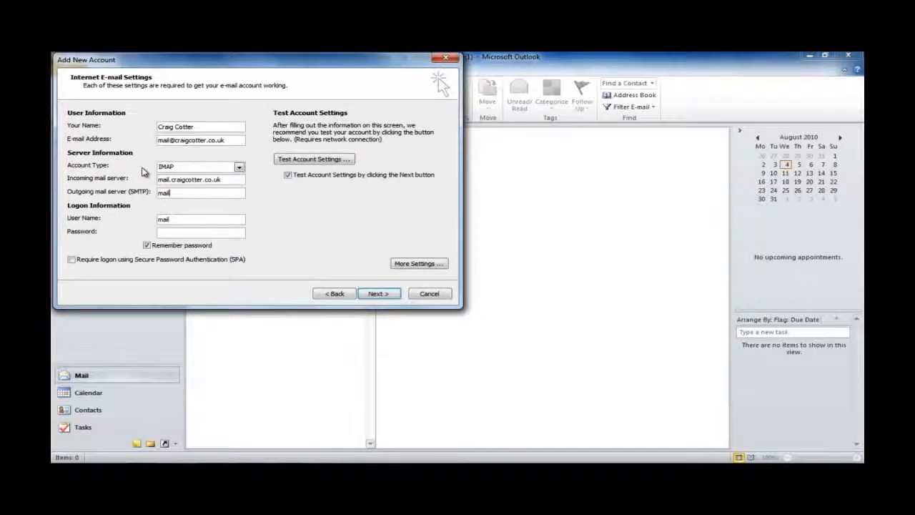
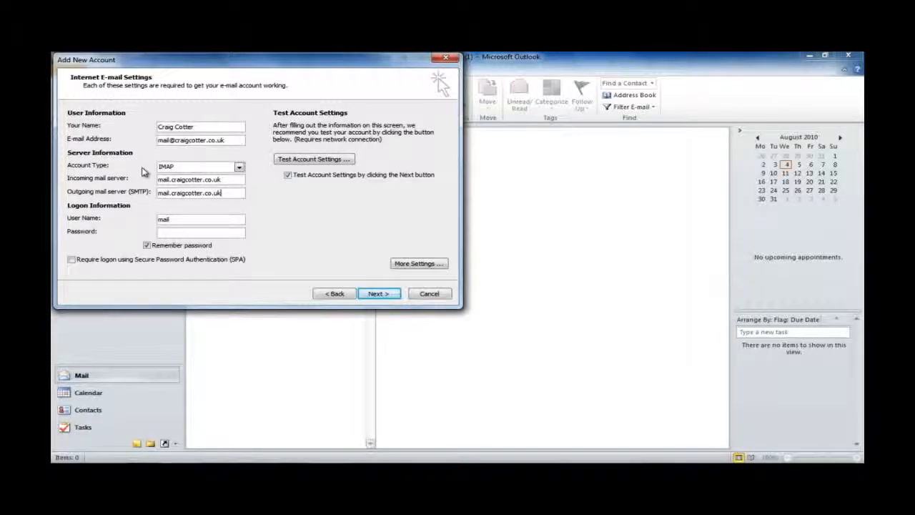
Replace the logon user name with the full e-mail address and enter the account password
left_click(179, 221)
key("BackSpace")
key("BackSpace")
key("BackSpace")
key("BackSpace")
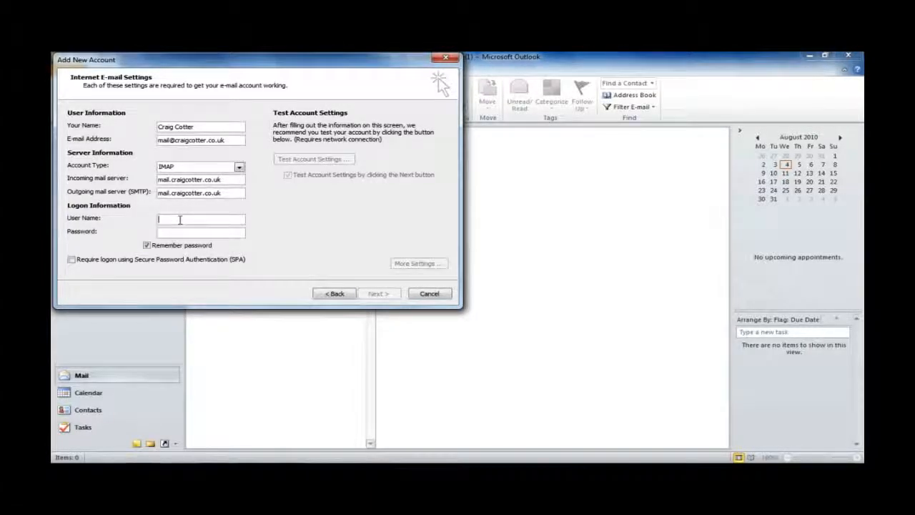
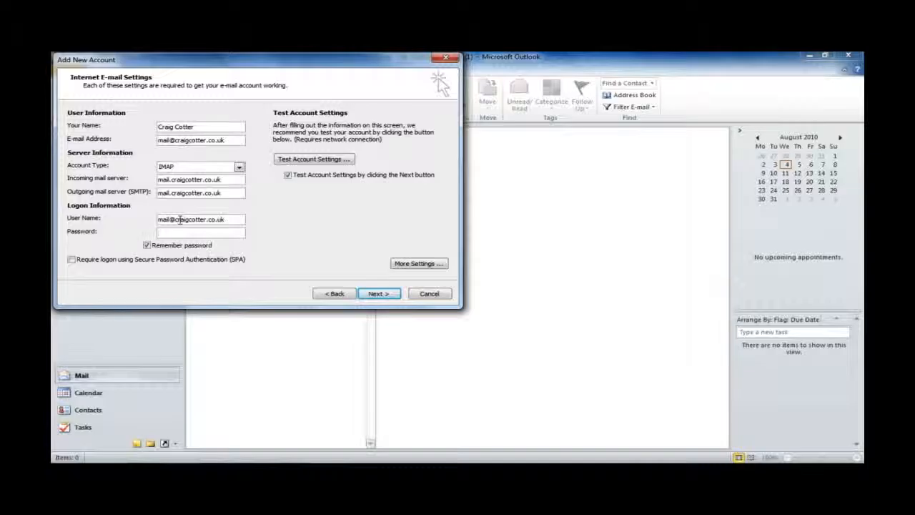
type("***************")
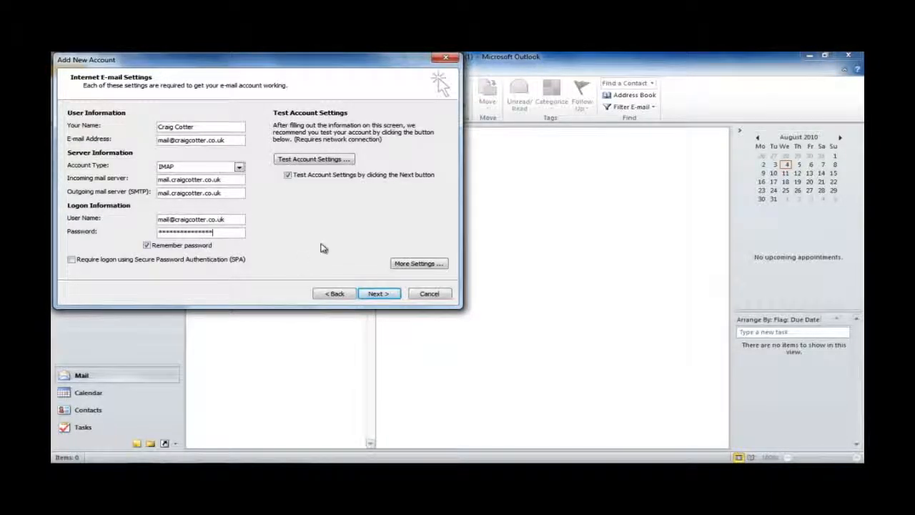
In More Settings, require SMTP authentication and confirm IMAP port 143 and SMTP port 25
left_click(413, 264)
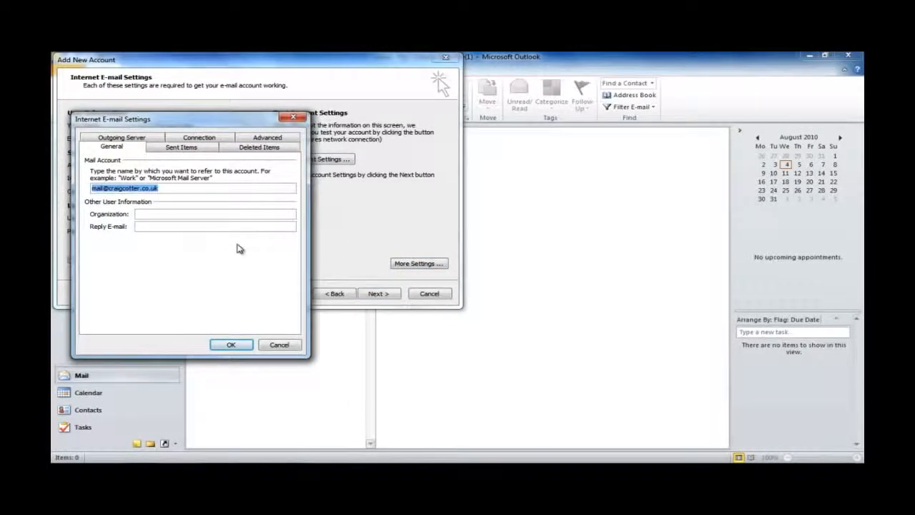
left_click(141, 139)
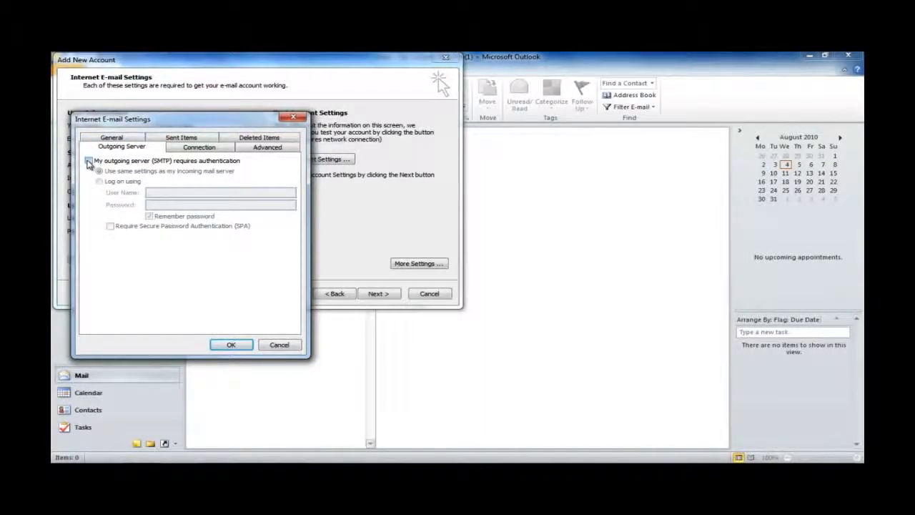
left_click(89, 161)
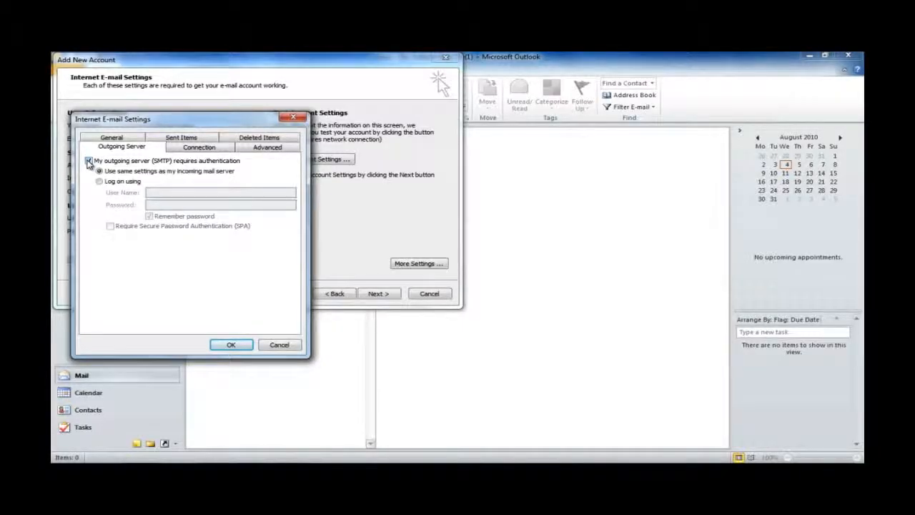
left_click(246, 150)
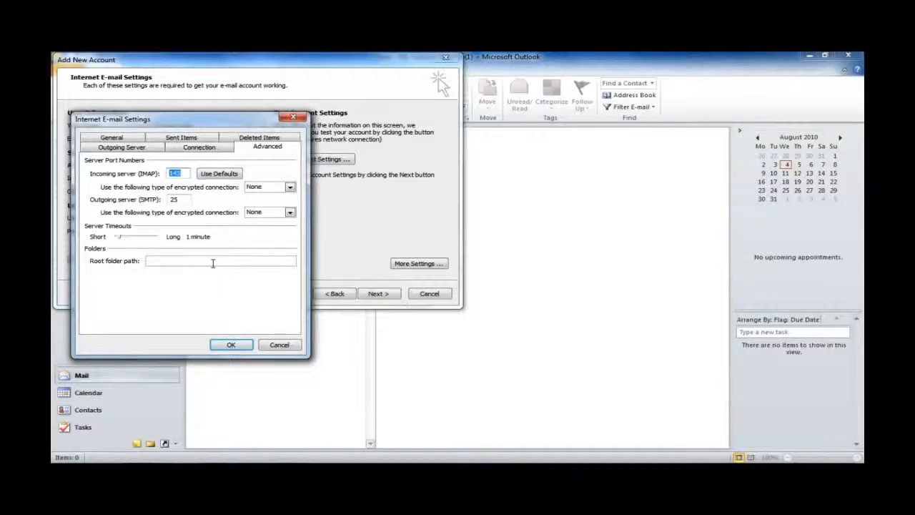
left_click(229, 346)
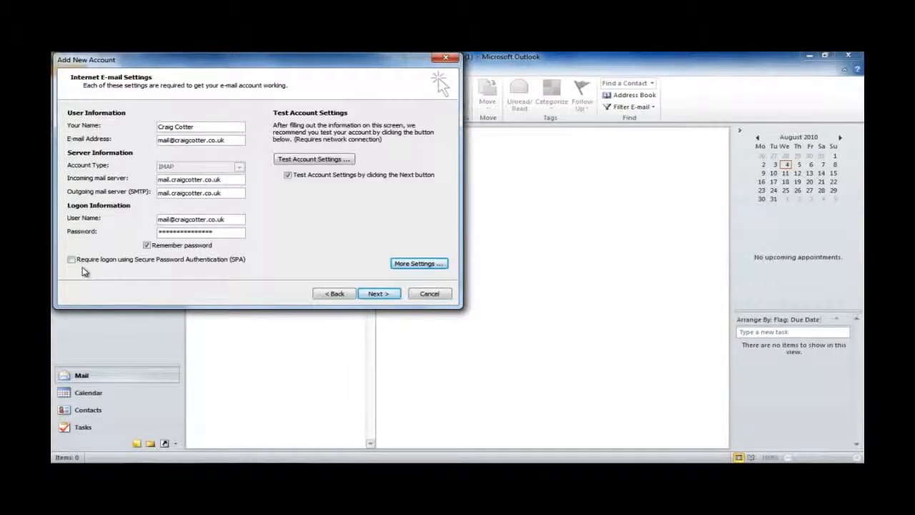
Run the account settings test, dismiss the successful results, and finish the wizard
left_click(369, 293)
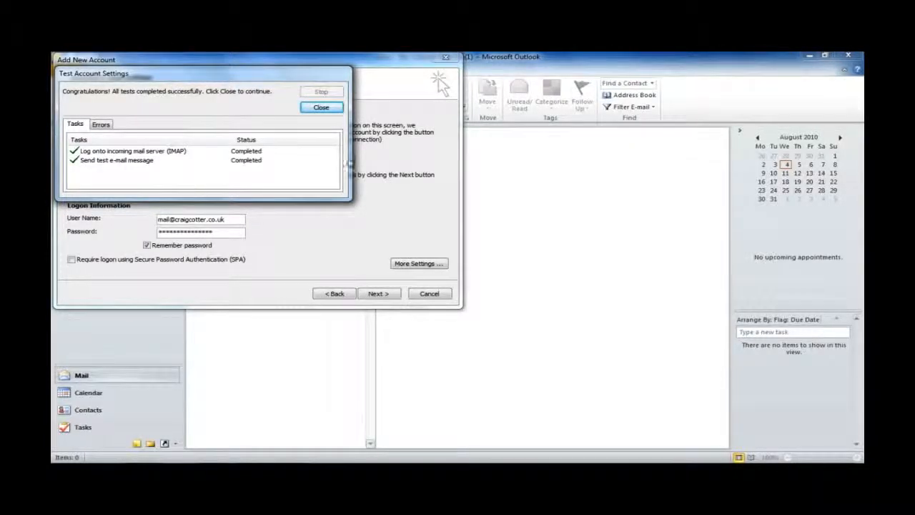
left_click(321, 107)
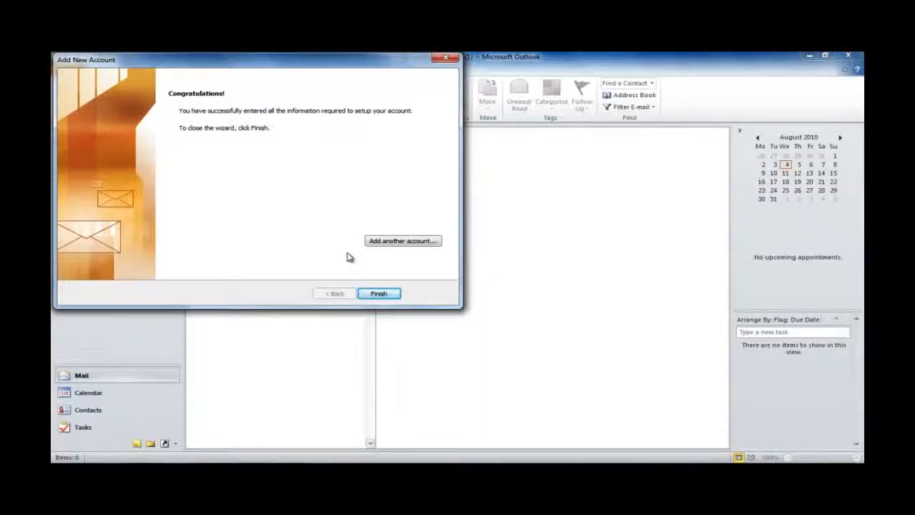
left_click(378, 294)
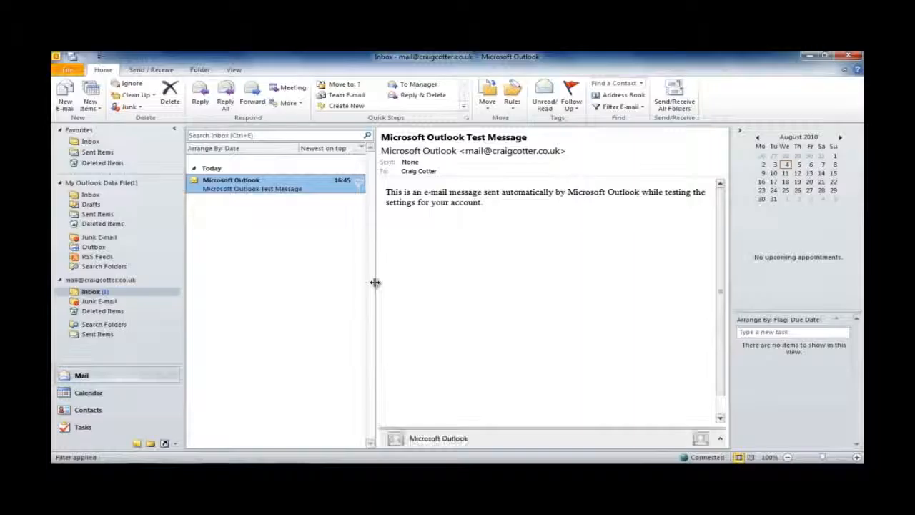